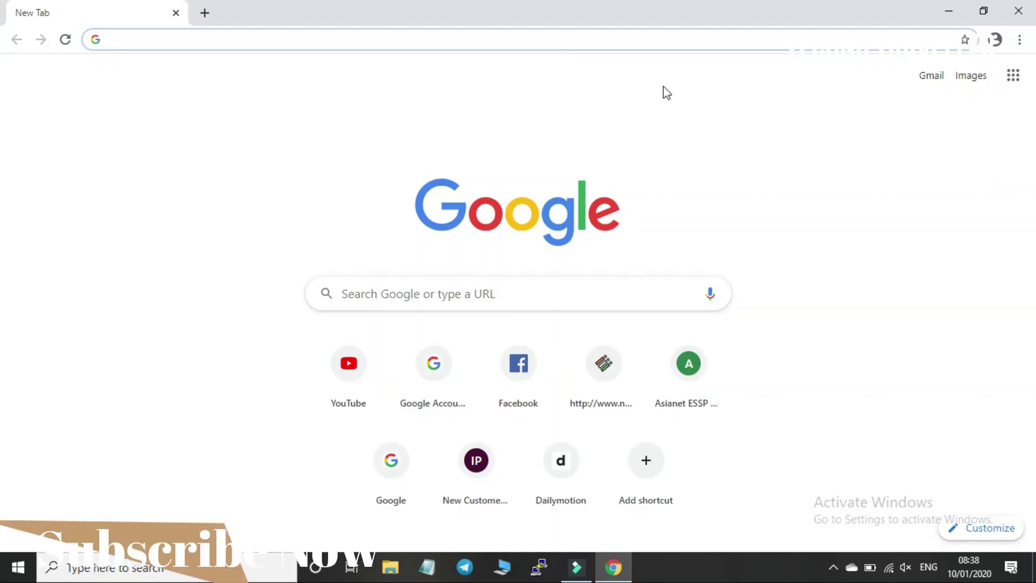
- Open the Gmail inbox and scroll the Google apps list down to Docs
click(932, 76)
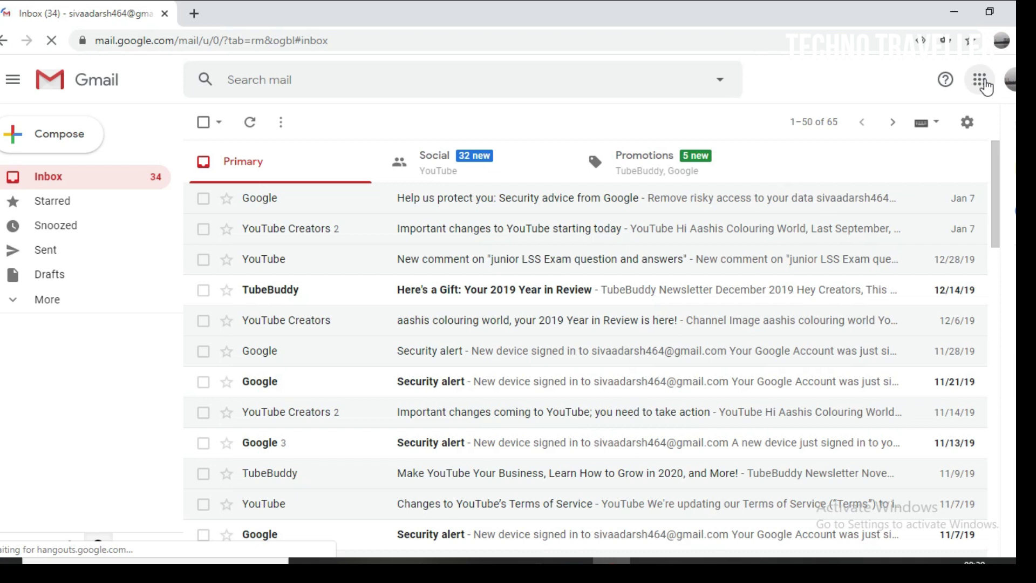
click(984, 85)
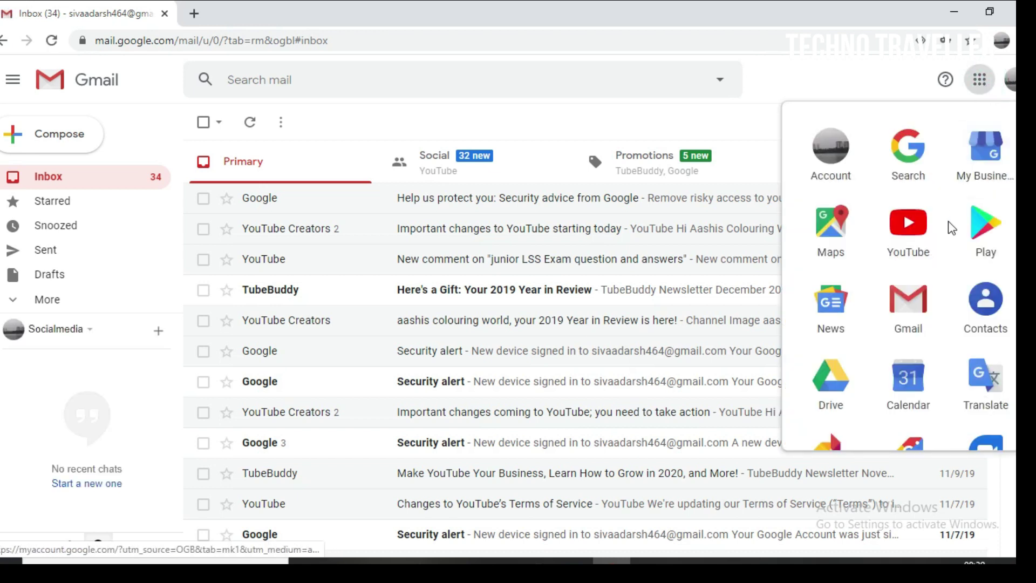
scroll(944, 282, down, 1)
scroll(944, 281, down, 2)
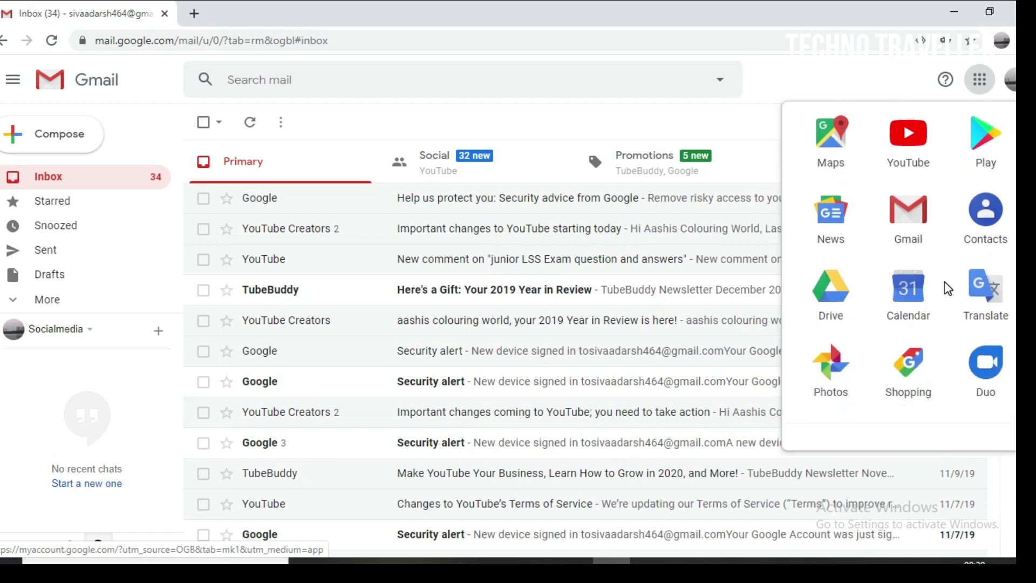
scroll(945, 281, down, 2)
scroll(944, 282, down, 1)
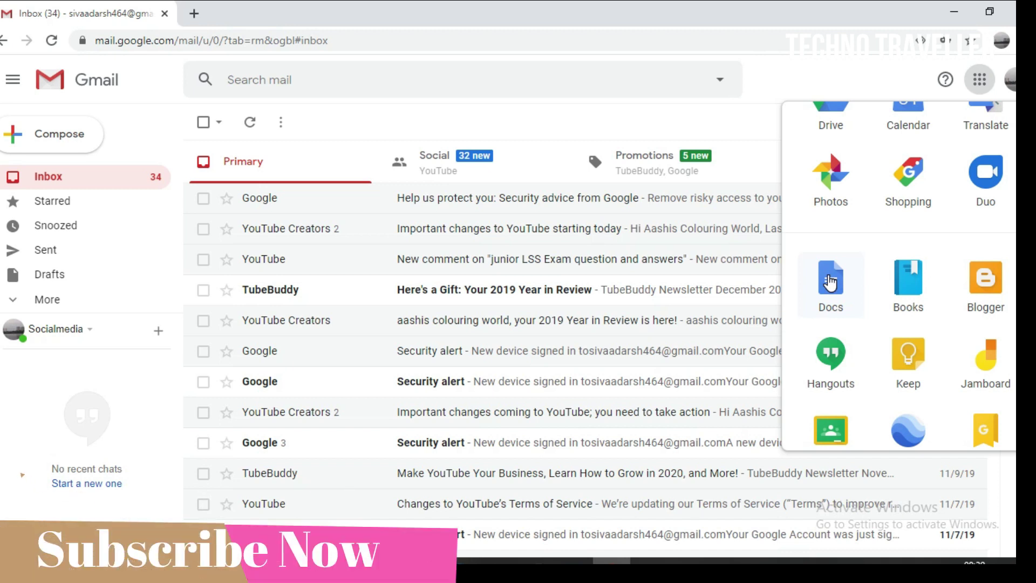
- Launch Google Docs from the apps list and create a Blank untitled document
click(830, 282)
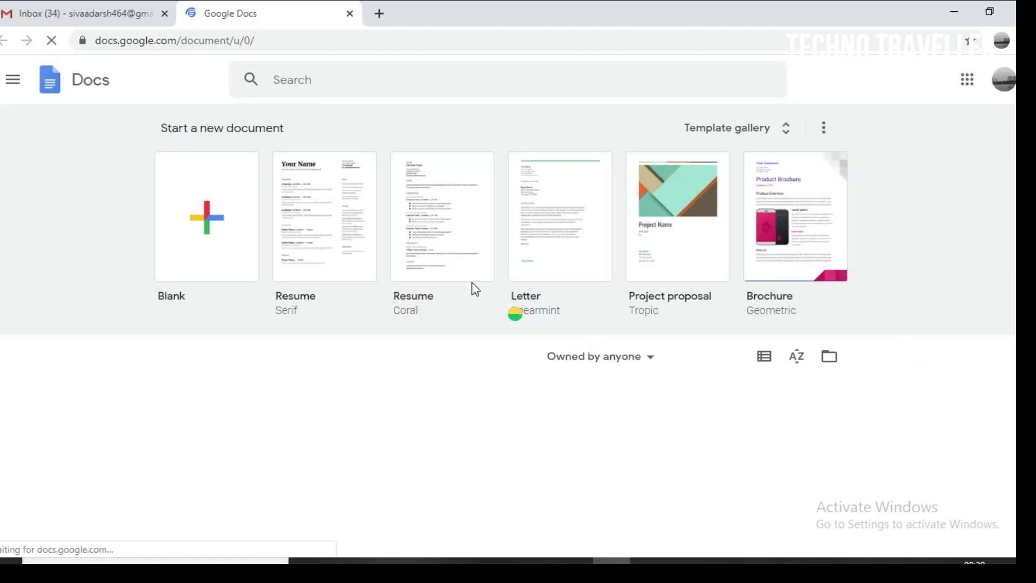
click(213, 220)
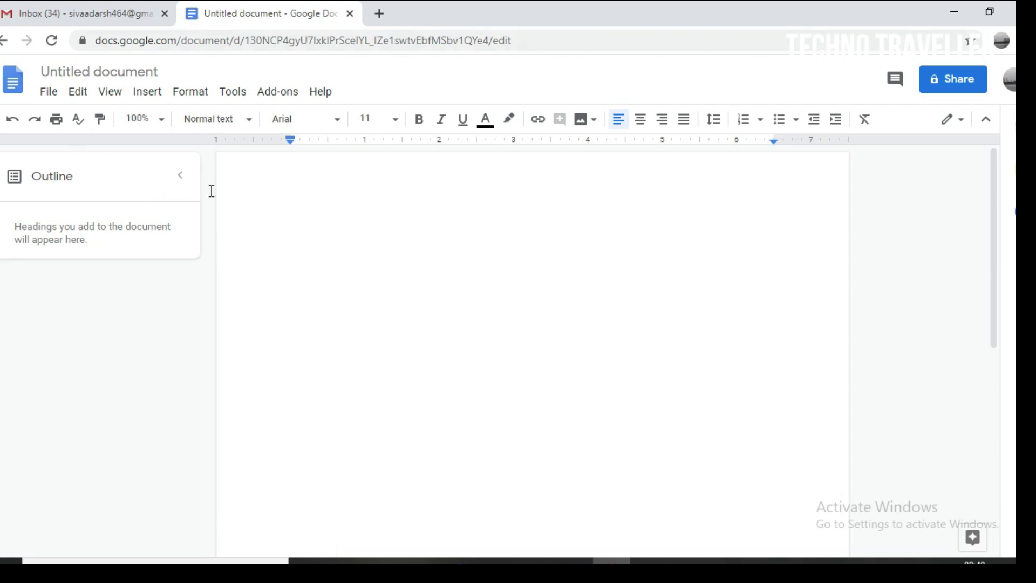
- Enable Voice typing from the Tools menu in the blank document
click(233, 94)
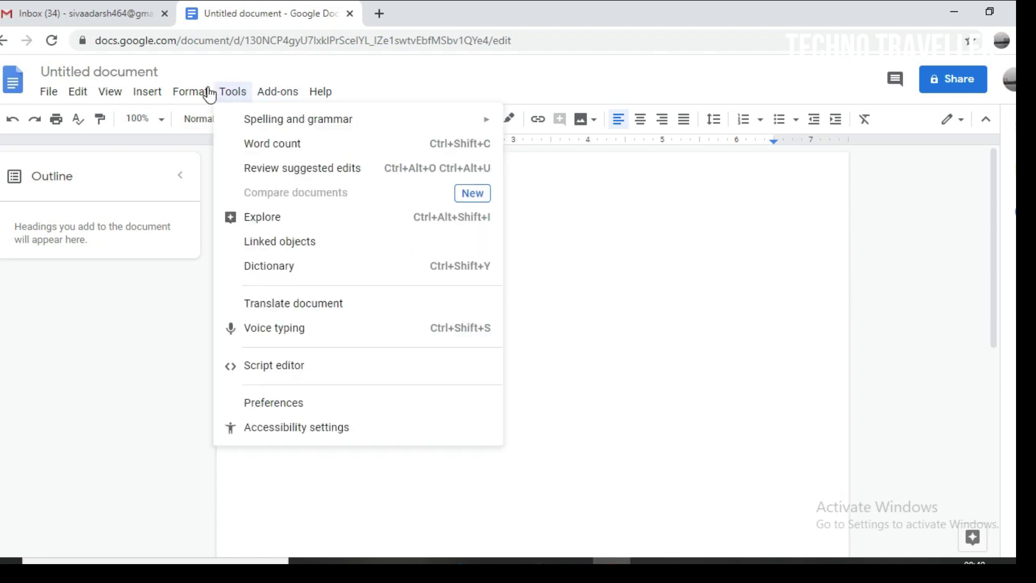
click(281, 329)
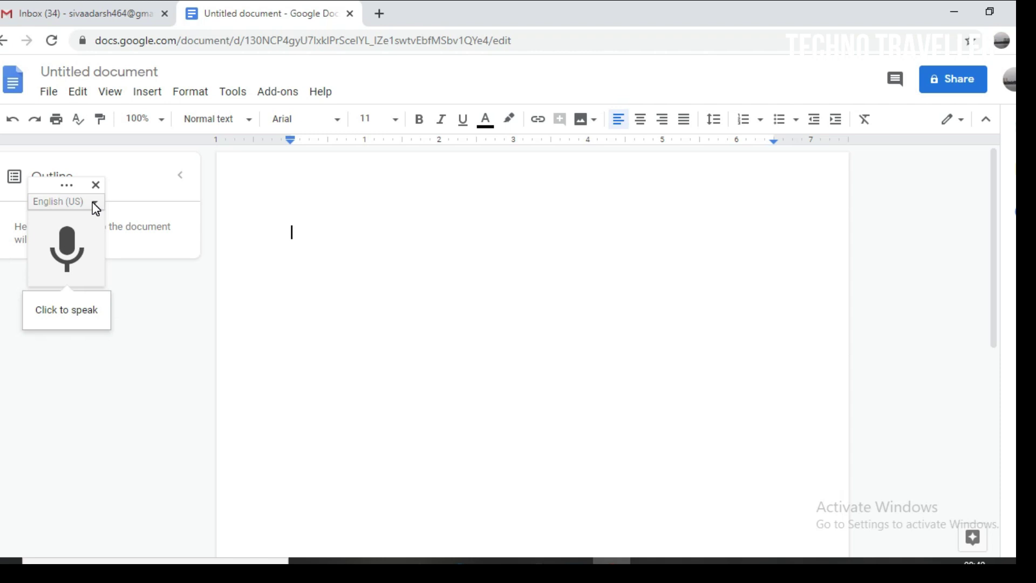
mouse_move(66, 247)
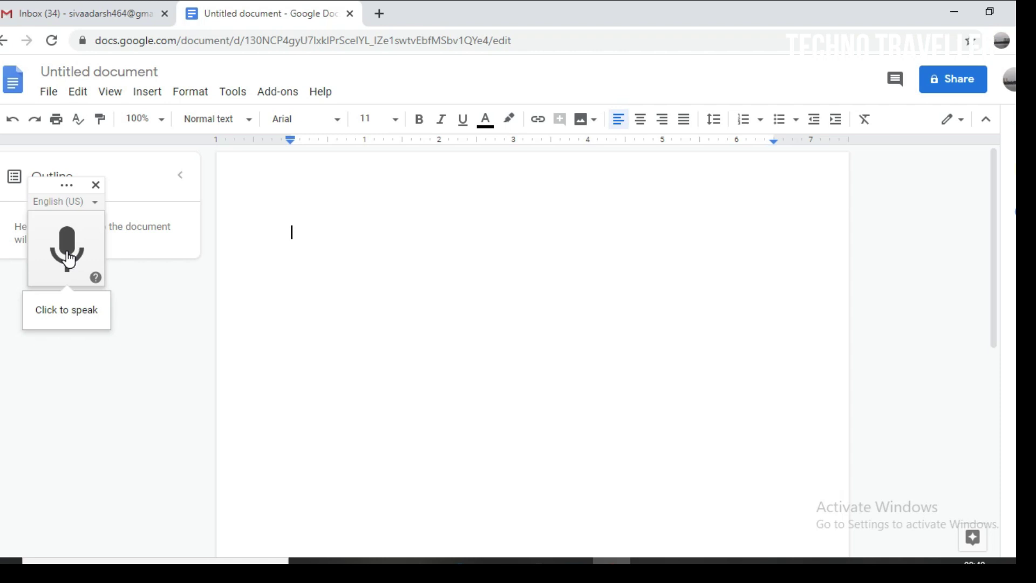
- Change the Voice typing language from English (US) to Malayalam (മലയാളം)
click(94, 203)
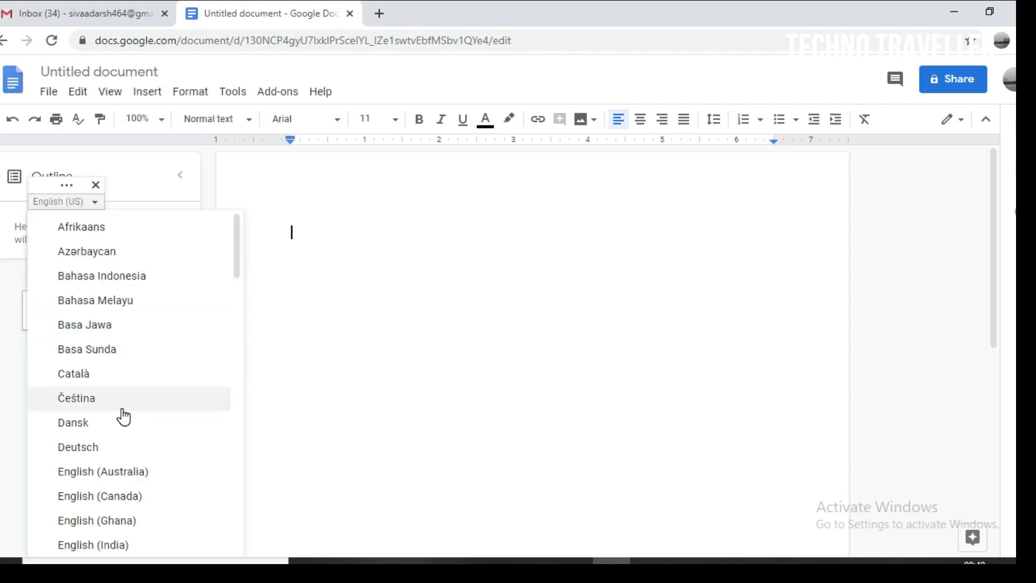
scroll(123, 416, down, 2)
scroll(129, 418, down, 9)
scroll(123, 417, down, 5)
scroll(123, 417, down, 4)
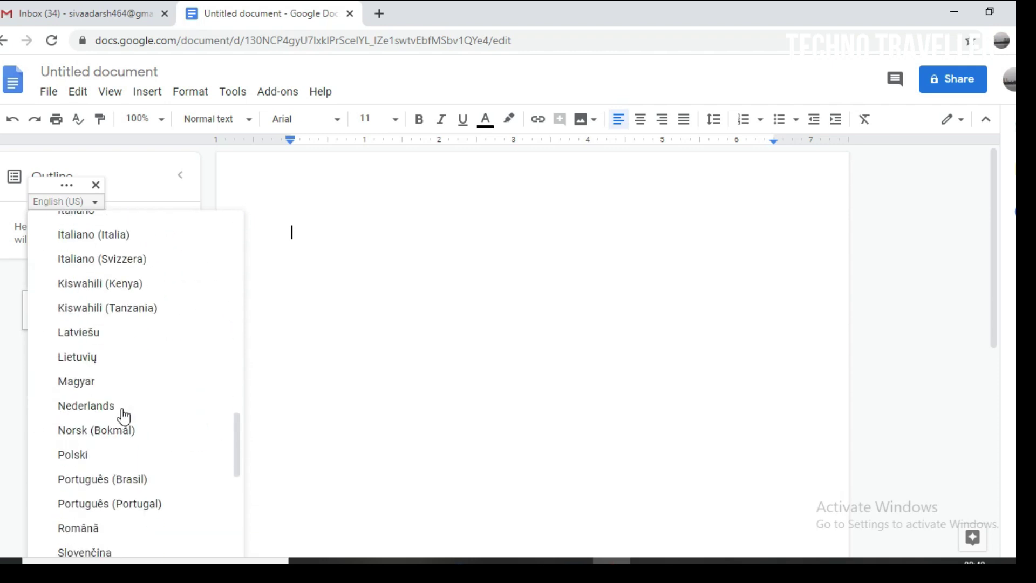
scroll(123, 394, down, 5)
scroll(124, 378, down, 4)
scroll(124, 371, down, 5)
scroll(123, 364, down, 5)
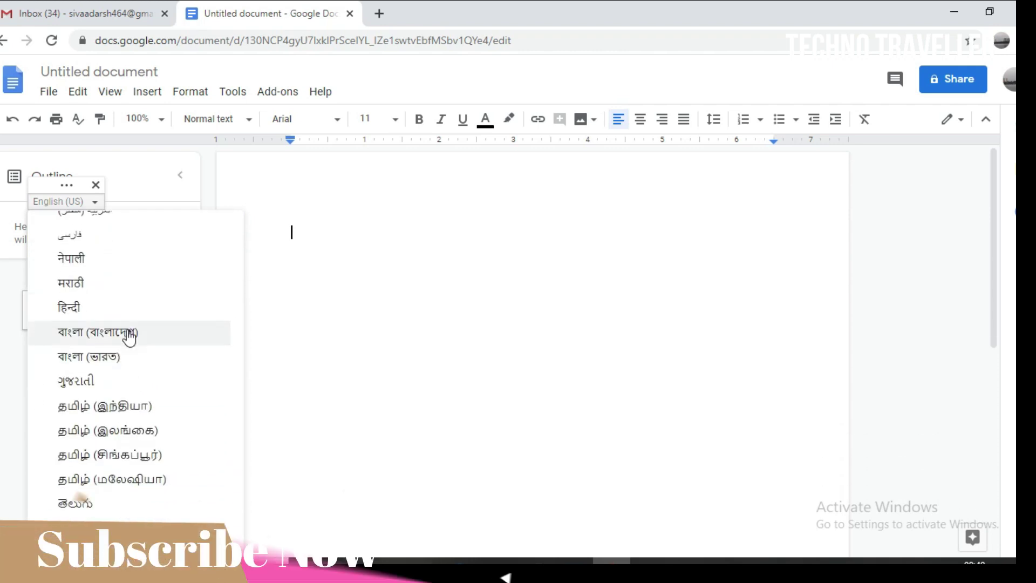
scroll(127, 345, down, 5)
scroll(129, 338, down, 2)
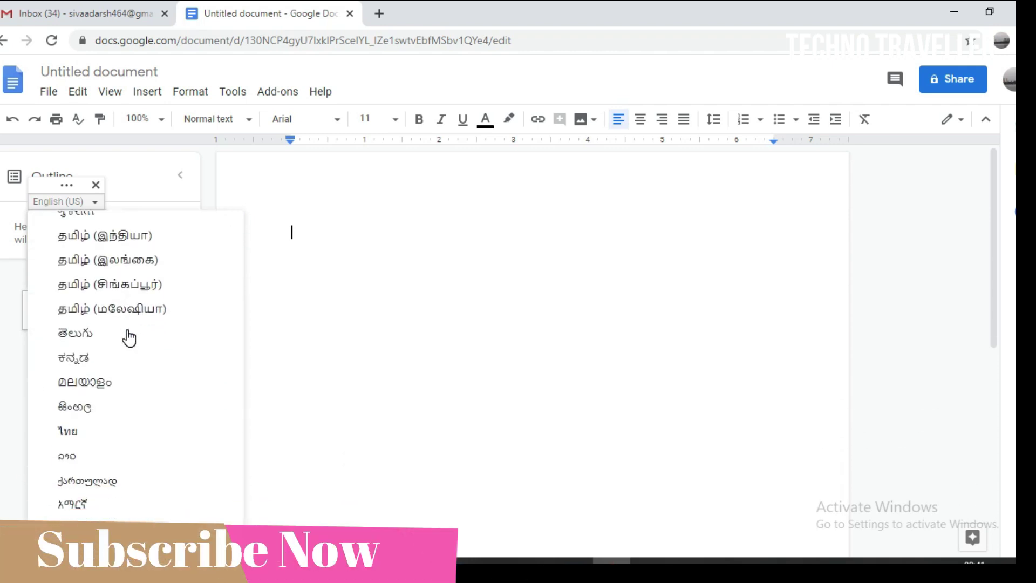
click(114, 386)
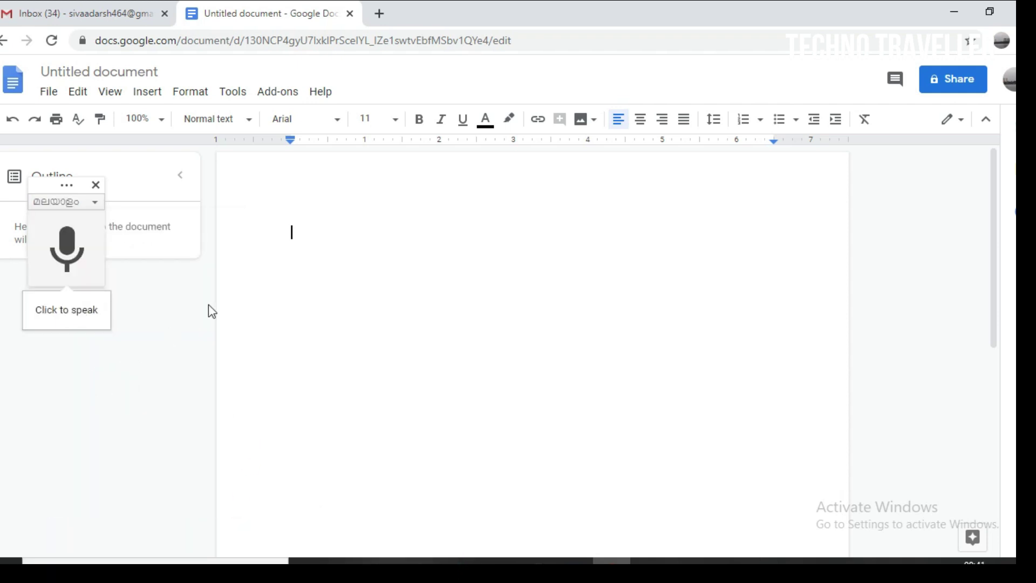
- Record a Malayalam paragraph with the microphone, then switch the microphone off
click(68, 254)
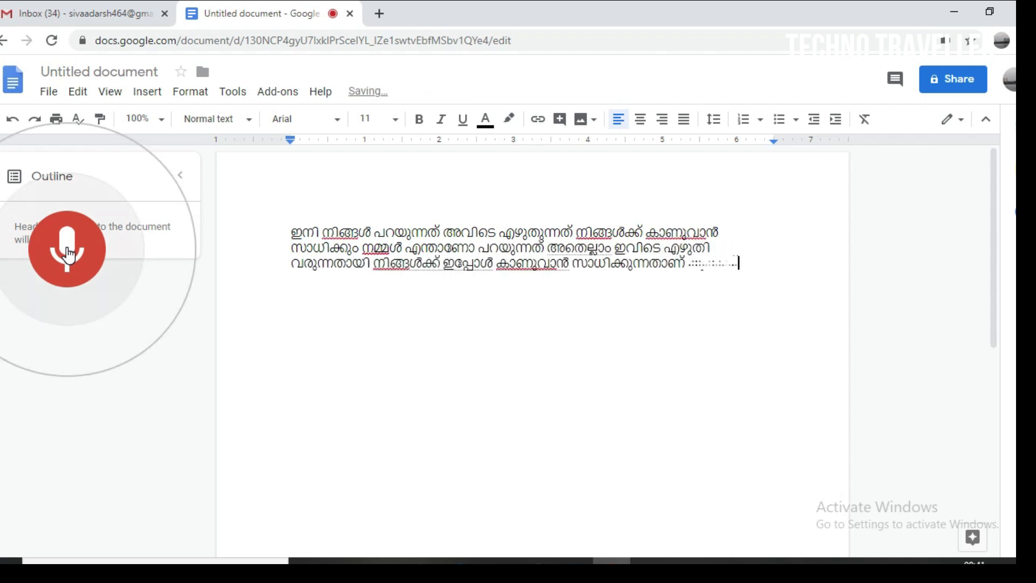
click(75, 254)
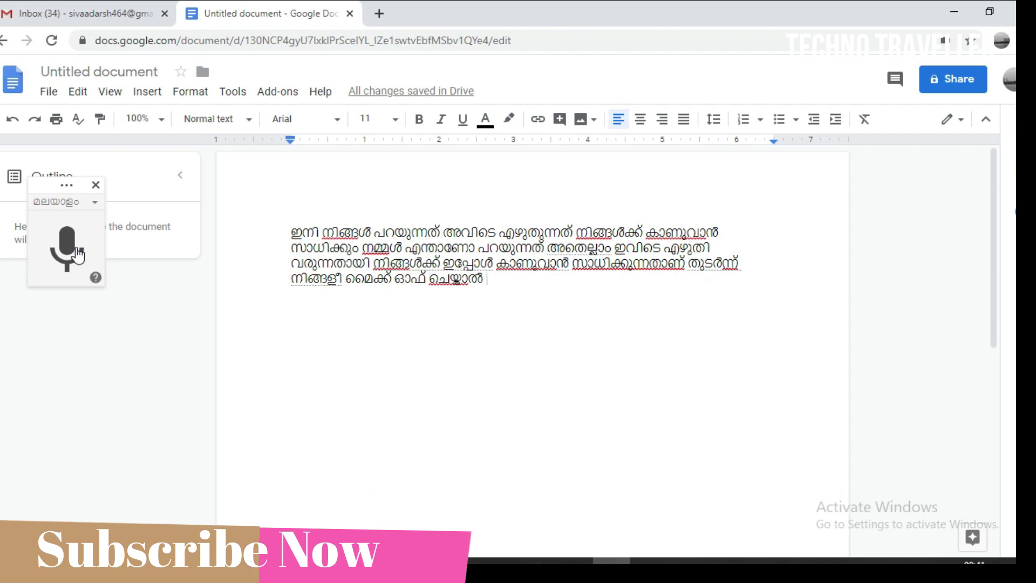
- Select the Malayalam paragraph from its first word through the following lines
double_click(301, 233)
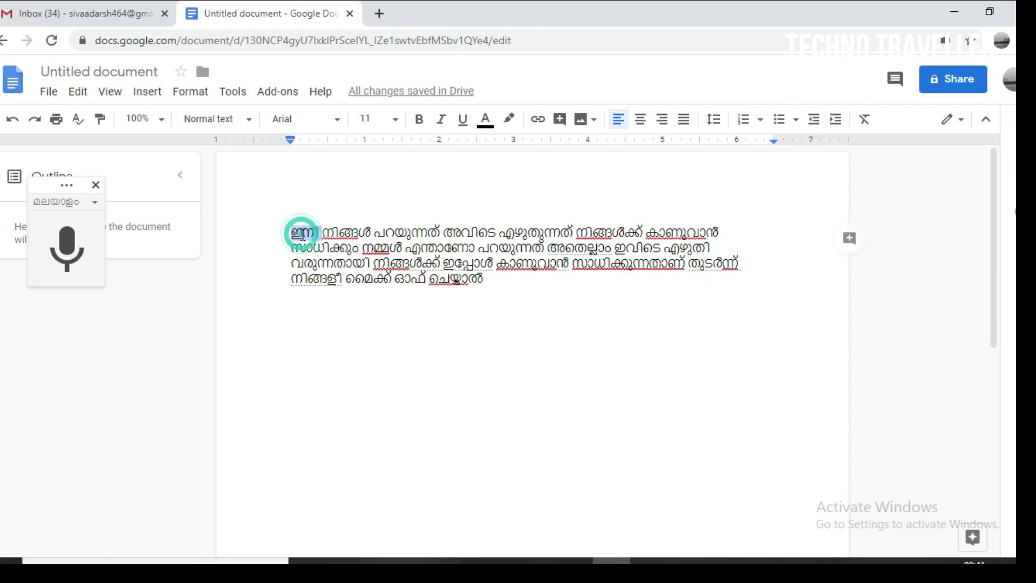
key(shift+Down)
key(shift+Down)
key(shift+Down)
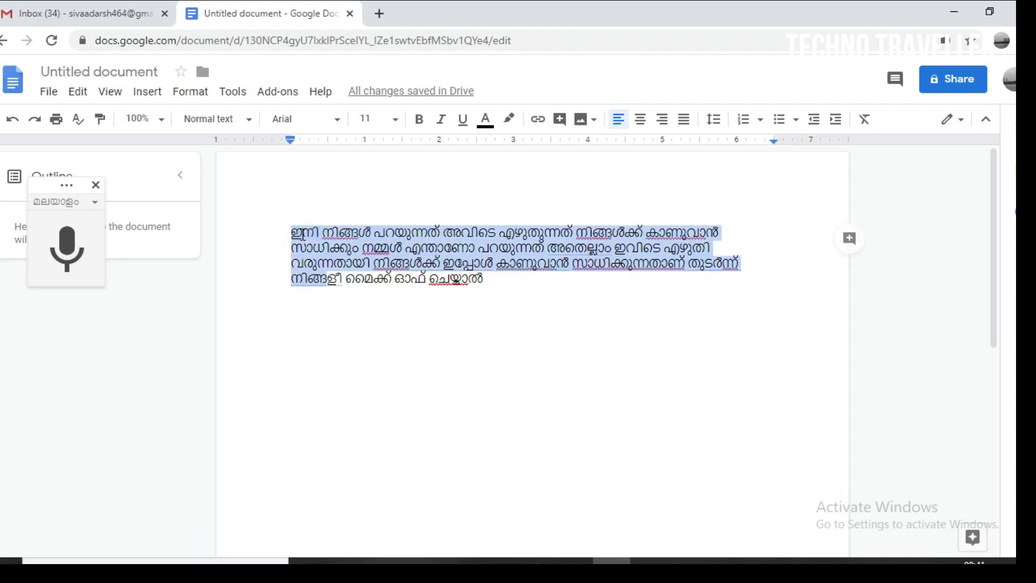
key(shift+Down)
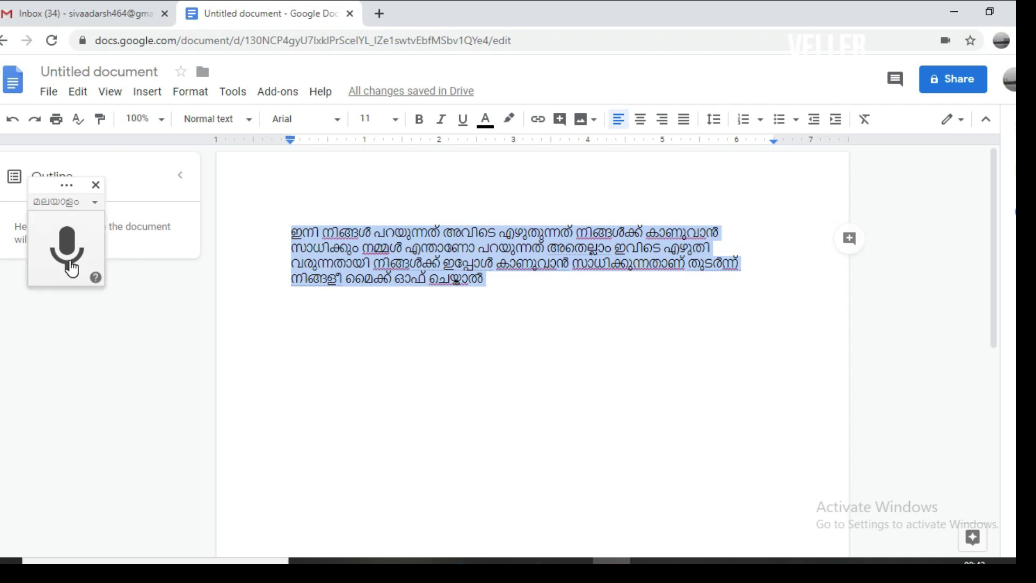
- Change the Voice typing language to English (India)
click(95, 204)
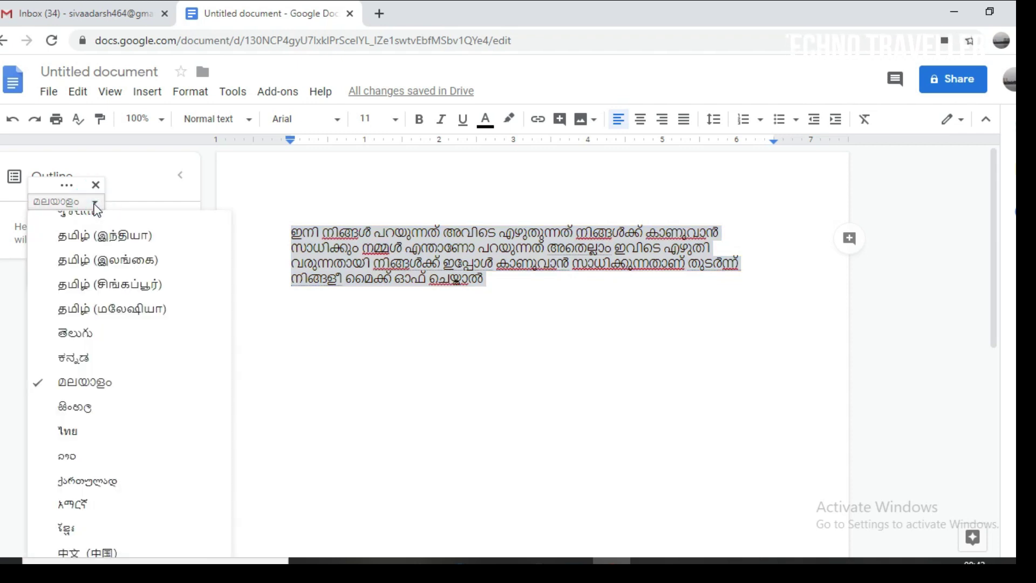
scroll(124, 320, up, 5)
scroll(123, 322, up, 5)
scroll(124, 322, up, 5)
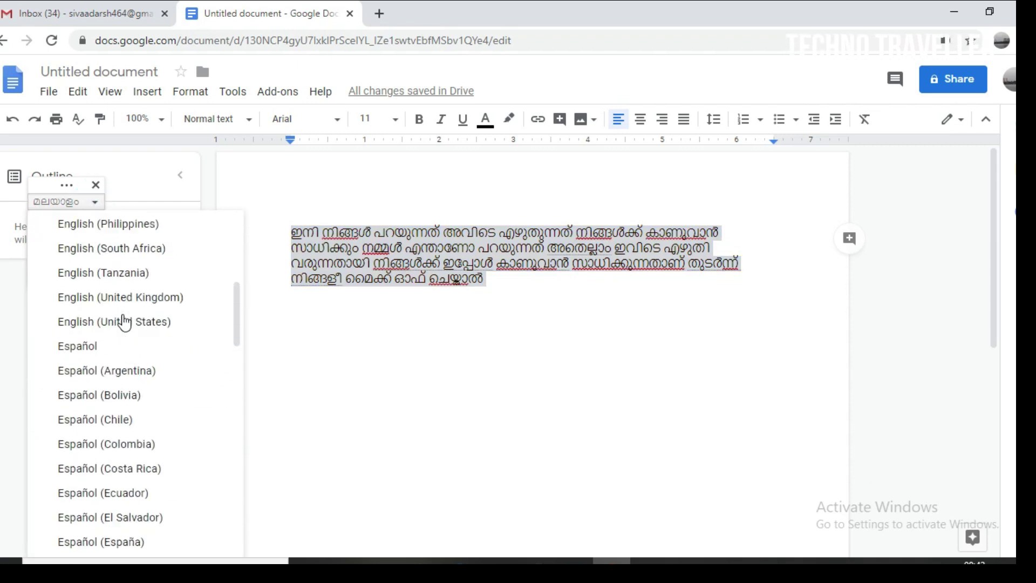
scroll(123, 322, up, 5)
scroll(127, 529, down, 4)
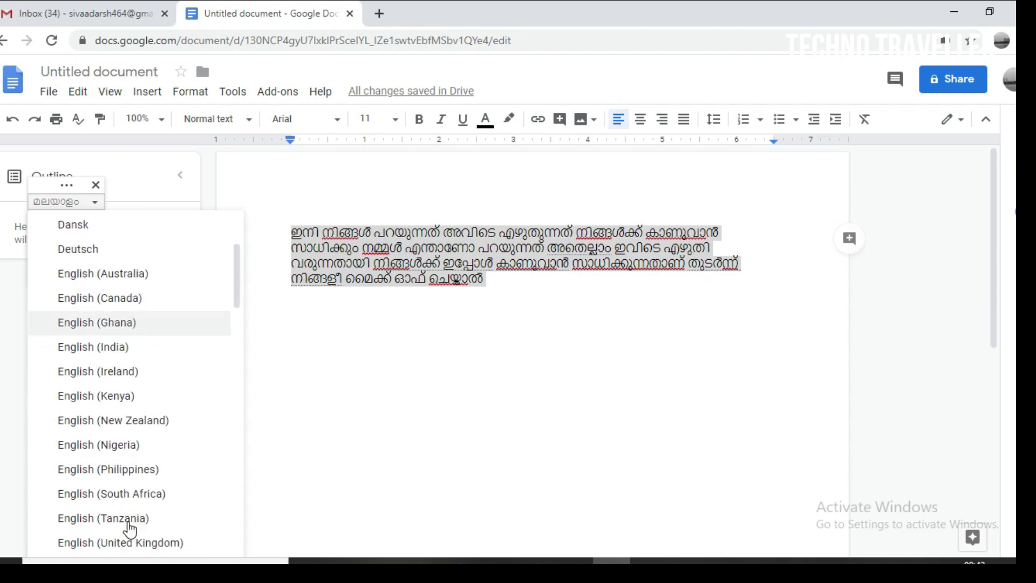
click(121, 342)
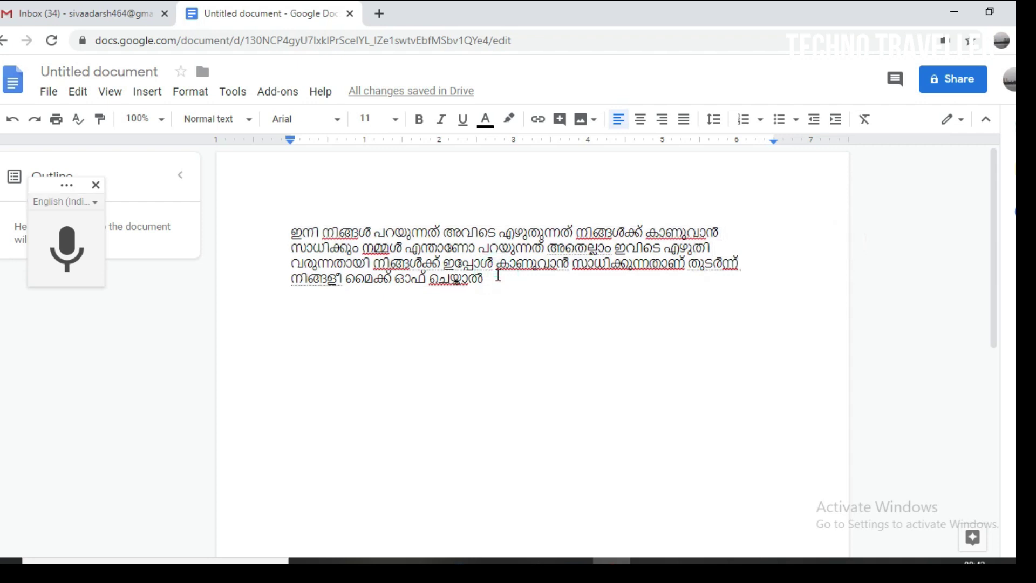
- Delete the selected Malayalam text with Backspace
key(BackSpace)
key(BackSpace)
key(BackSpace)
key(BackSpace)
key(BackSpace)
key(BackSpace)
key(BackSpace)
key(BackSpace)
key(BackSpace)
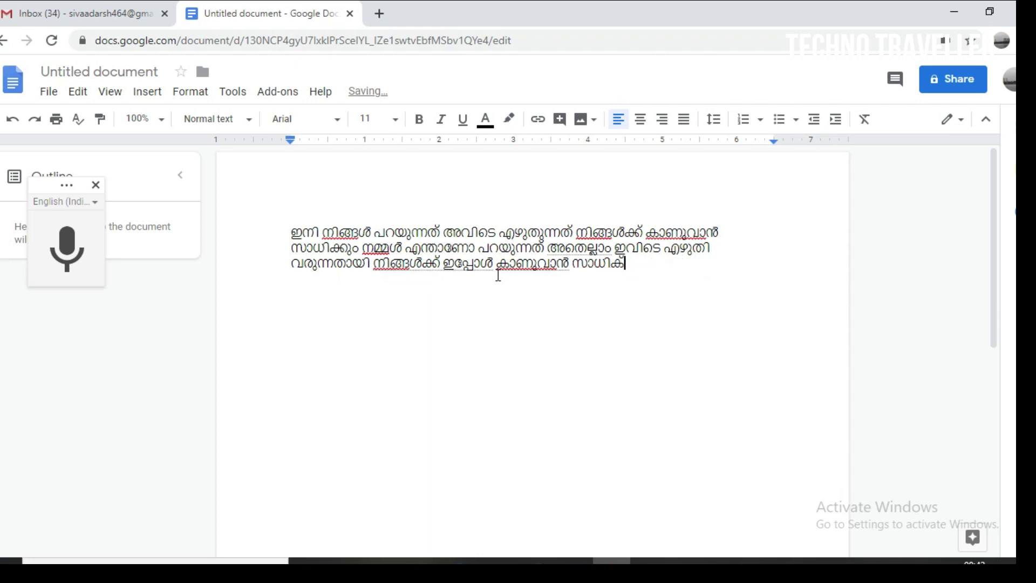
key(BackSpace)
key(BackSpace)
key(BackSpace)
key(BackSpace)
key(BackSpace)
key(BackSpace)
key(BackSpace)
key(BackSpace)
key(BackSpace)
key(BackSpace)
key(BackSpace)
key(BackSpace)
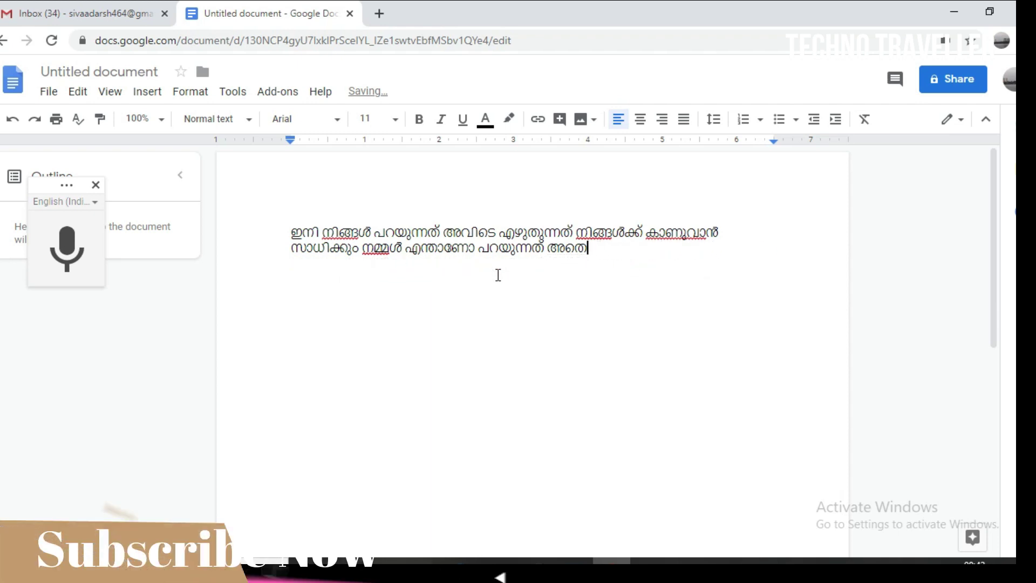
key(BackSpace)
key(BackSpace)
key(BackSpace)
key(BackSpace)
key(BackSpace)
key(BackSpace)
key(BackSpace)
key(BackSpace)
key(BackSpace)
key(BackSpace)
key(BackSpace)
key(BackSpace)
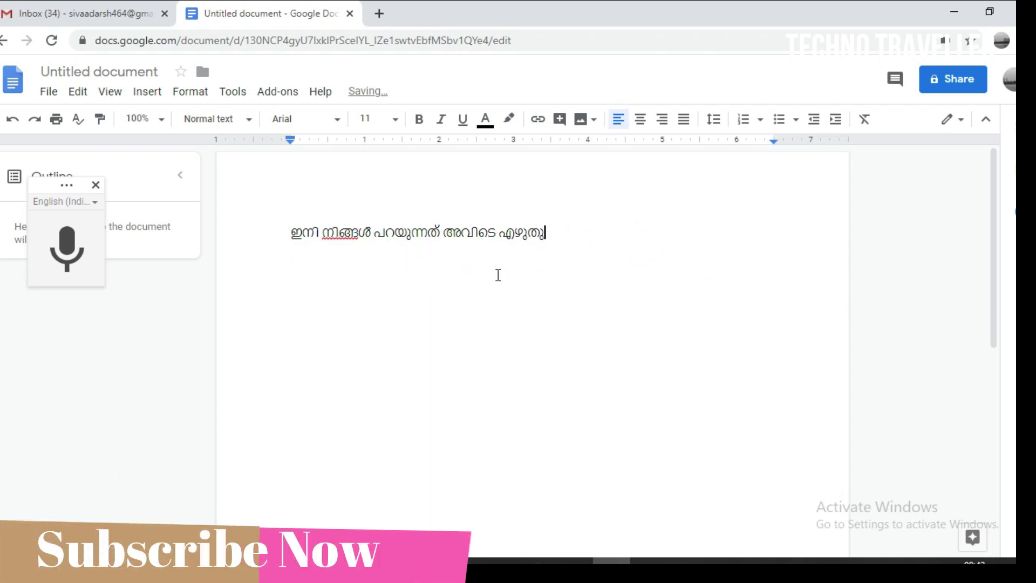
key(BackSpace)
key(BackSpace)
key(BackSpace)
key(BackSpace)
key(BackSpace)
key(BackSpace)
key(BackSpace)
key(BackSpace)
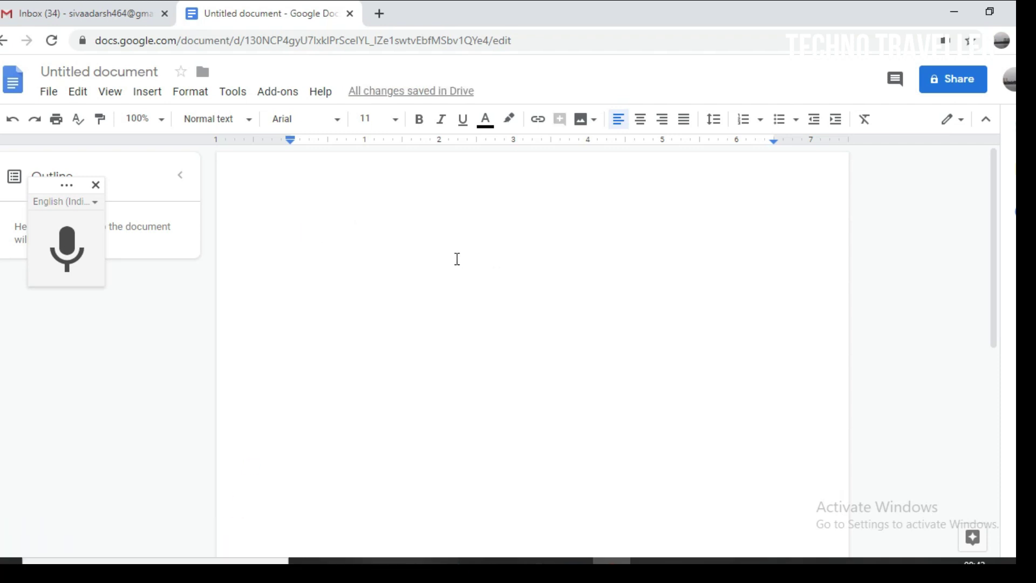
- Dictate "Hi friends welcome to Techno travel" in English, then stop the microphone
click(67, 249)
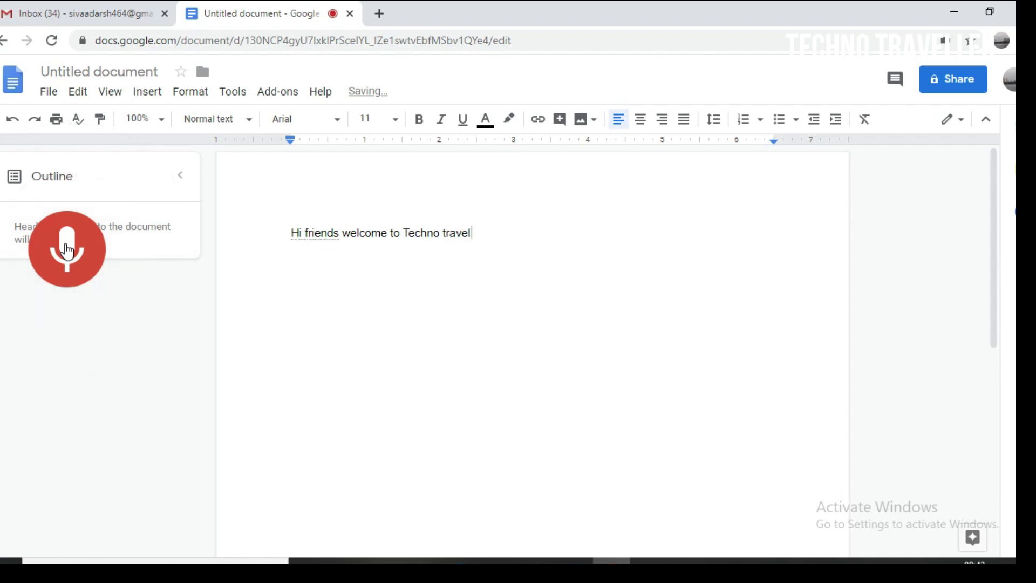
click(67, 250)
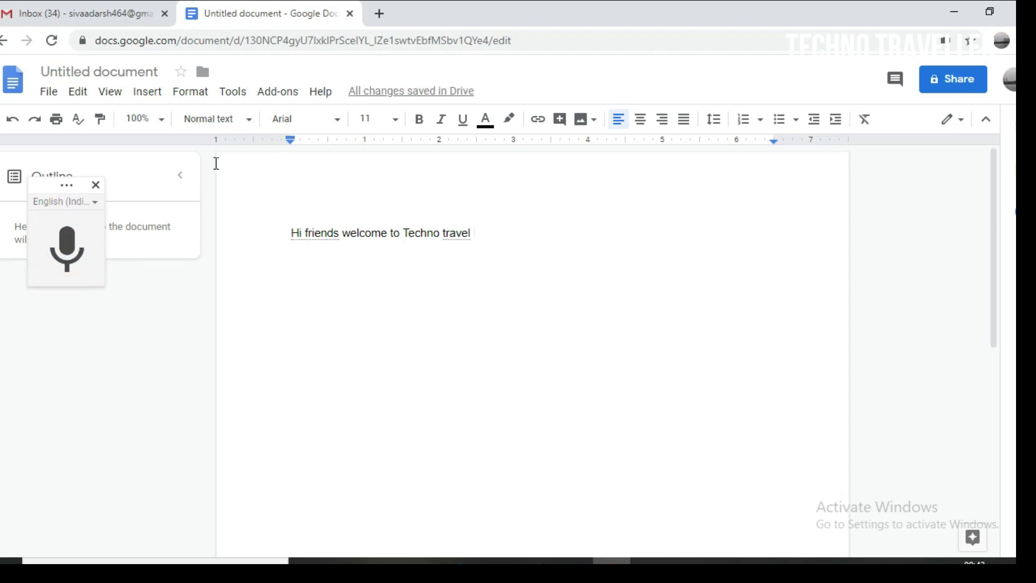
- Show the Voice typing language list, with English (India) still selected
click(95, 202)
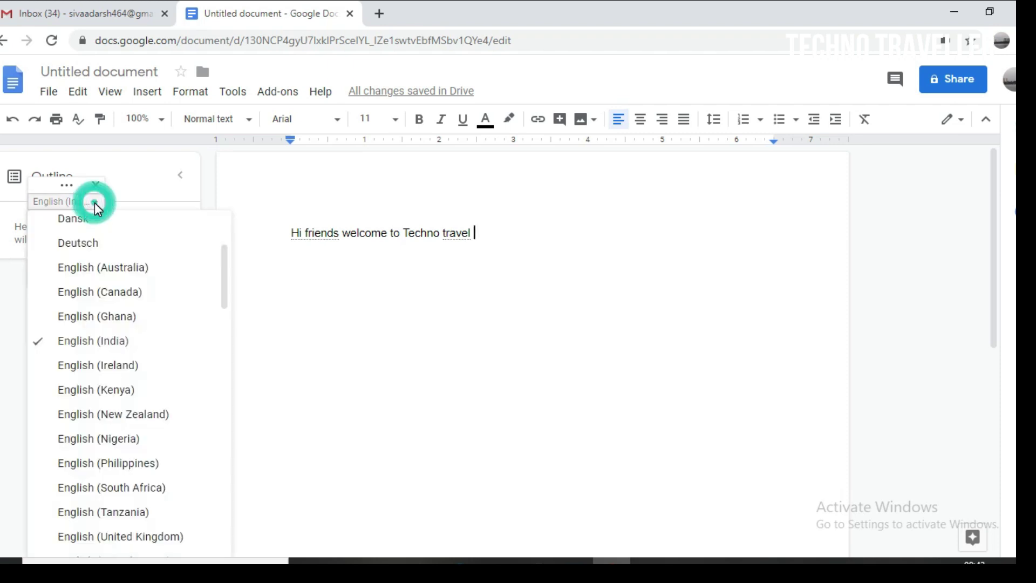